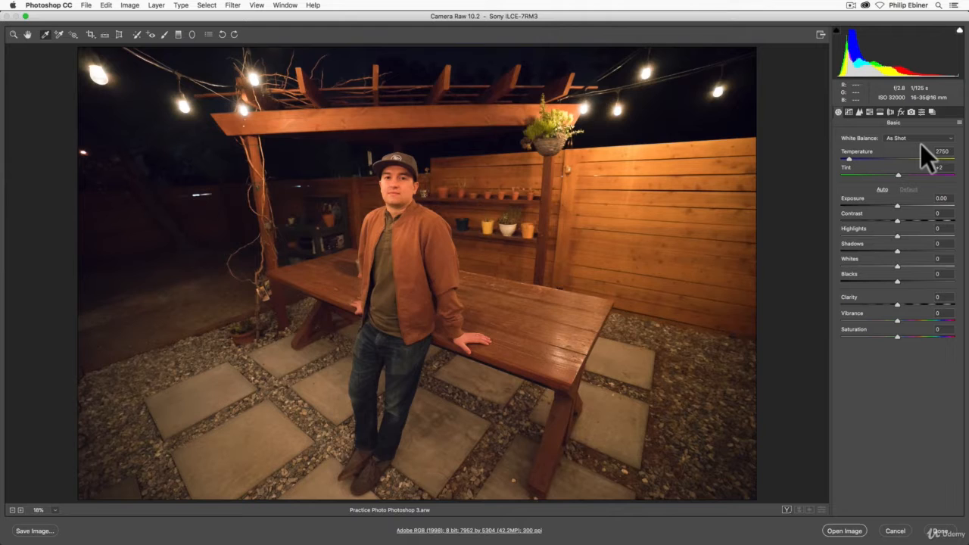
Step: Try a custom white balance sampled from a paving stone with the White Balance tool, then restore As Shot
left_click(45, 34)
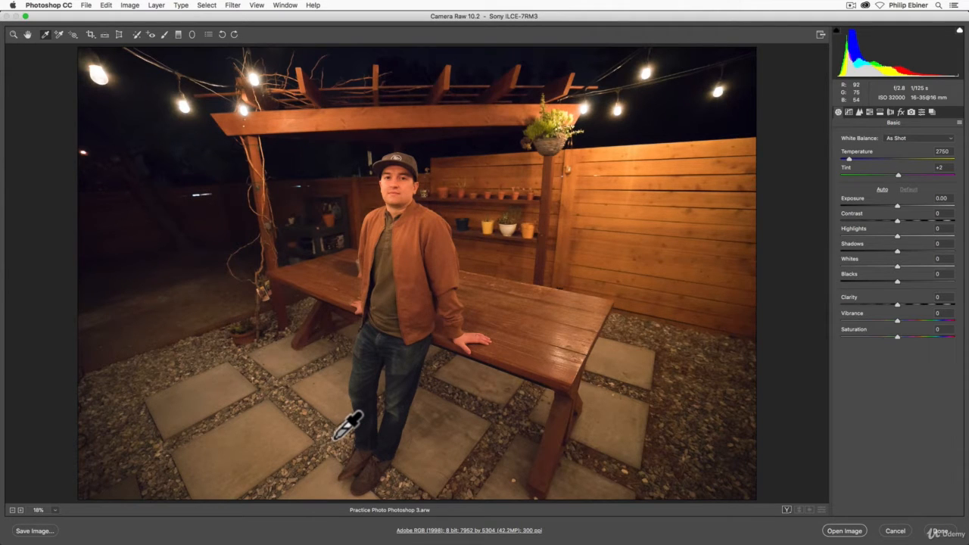
left_click(312, 401)
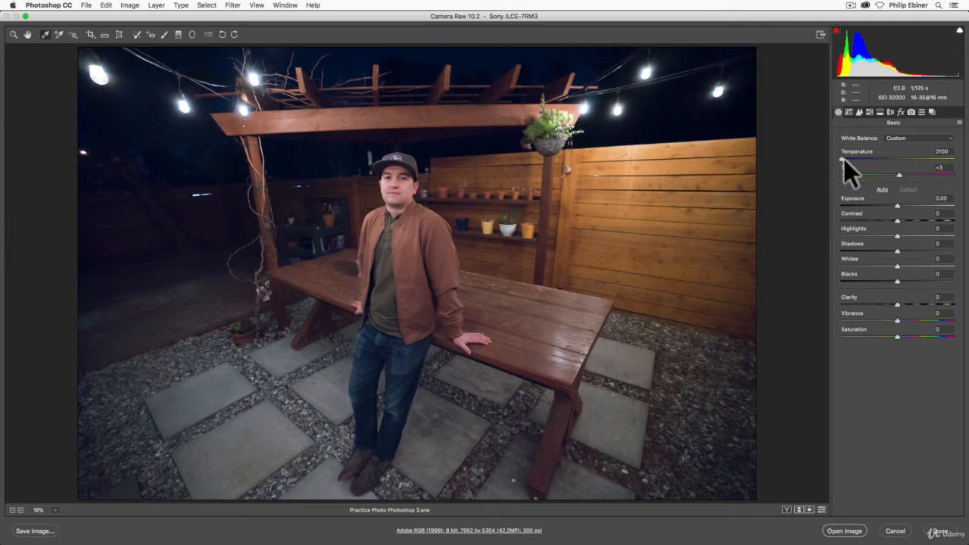
left_click_drag(842, 159, 844, 161)
left_click(916, 139)
left_click(913, 79)
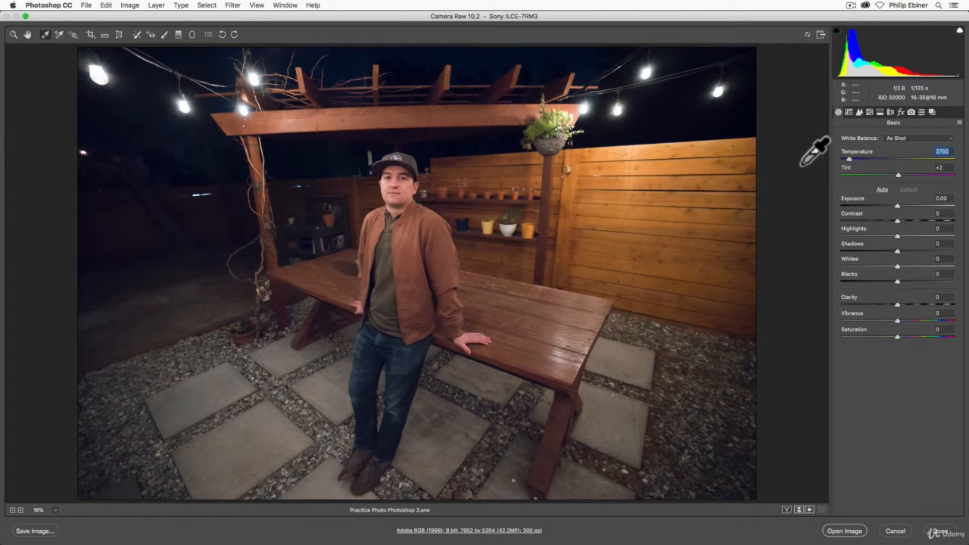
Step: Sample the white balance from the man's cap, finishing with a sample from the white flower pot on the shelf
left_click(400, 172)
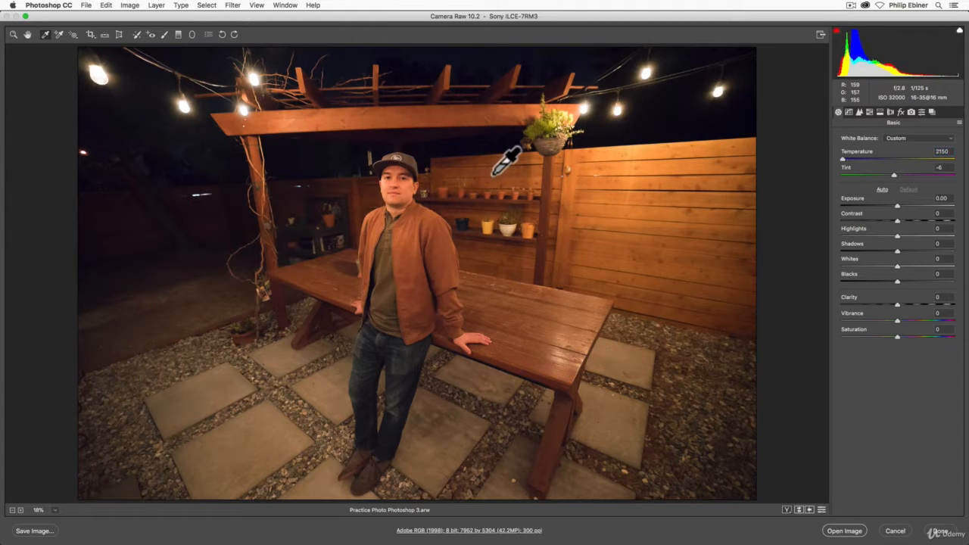
left_click(414, 175)
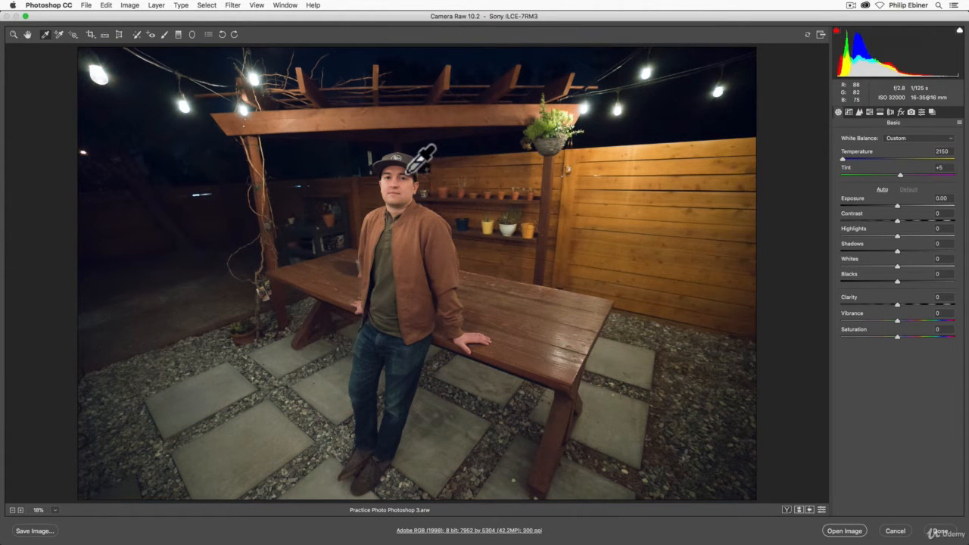
left_click(401, 173)
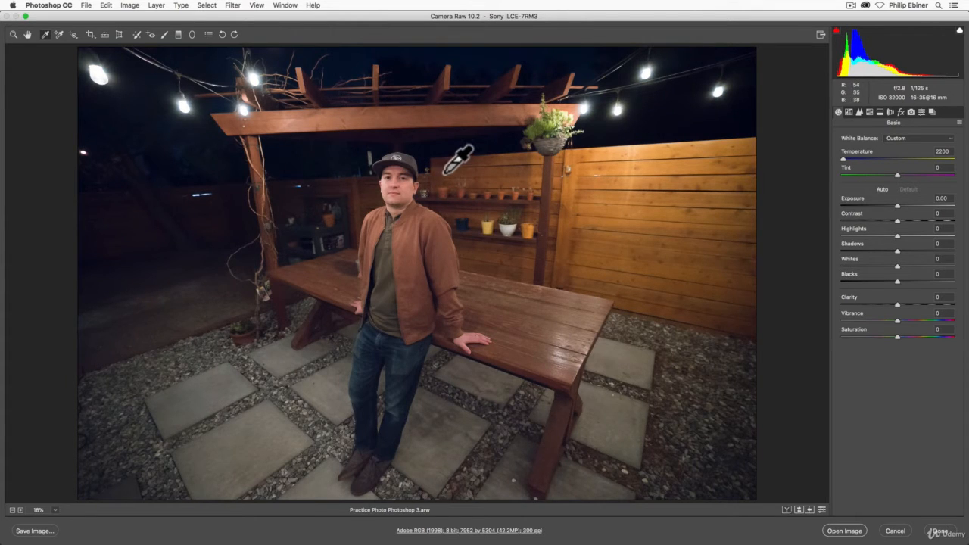
left_click(504, 236)
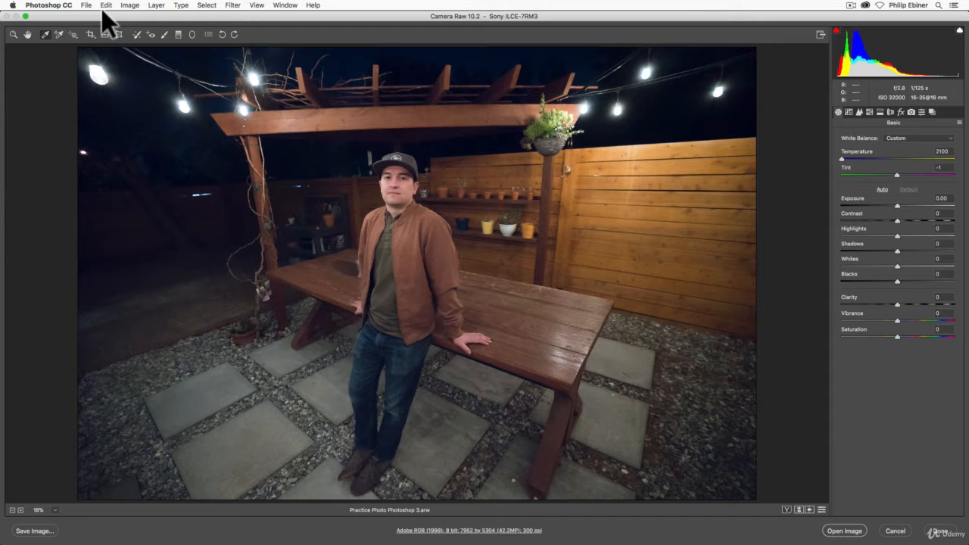
Step: Place color samplers on the fence, pergola beam, face, jacket and jeans, then clear all the samplers
left_click(59, 34)
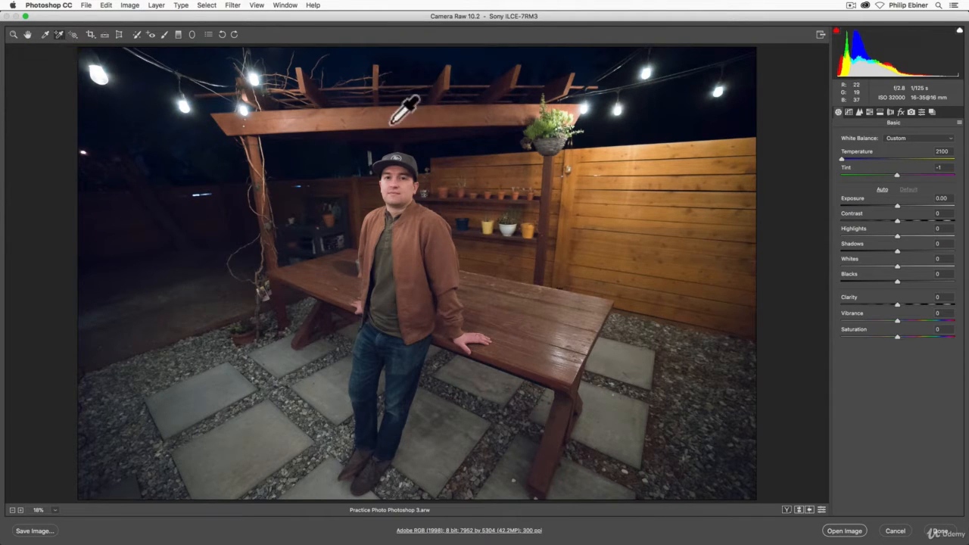
left_click(619, 201)
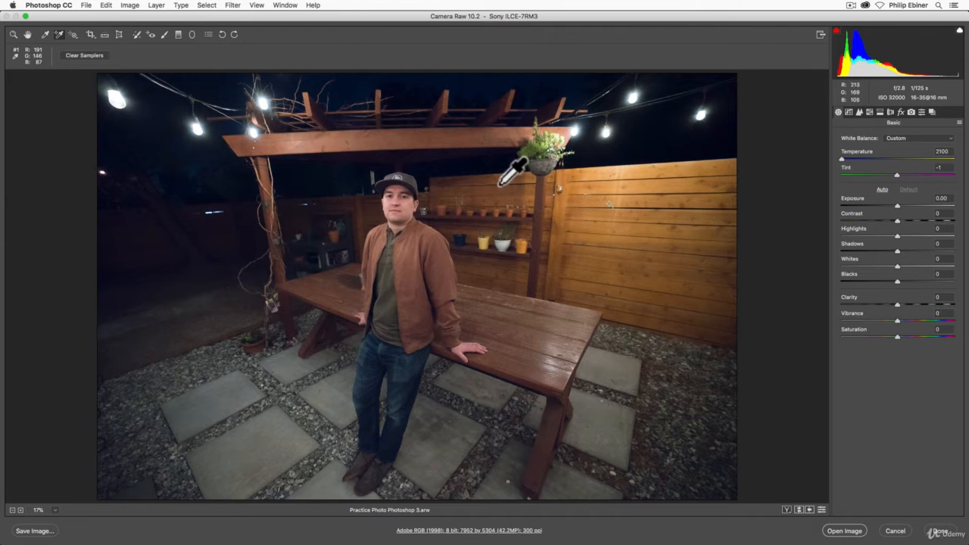
left_click(300, 142)
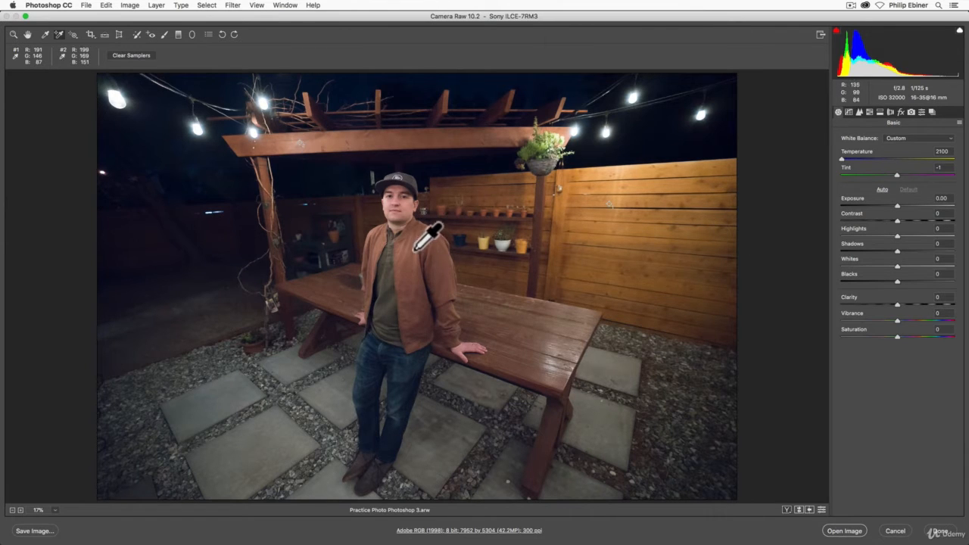
left_click(409, 212)
left_click(416, 301)
left_click(403, 399)
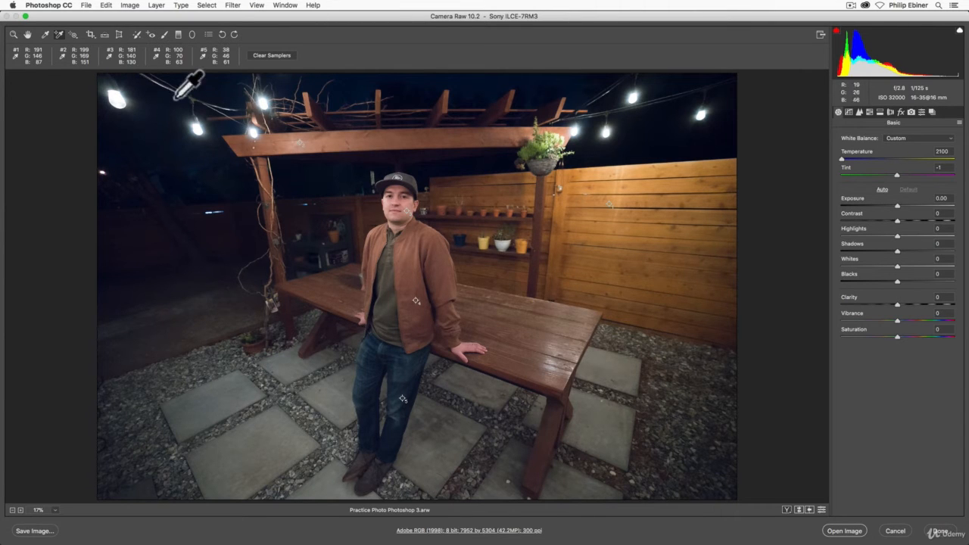
left_click(273, 56)
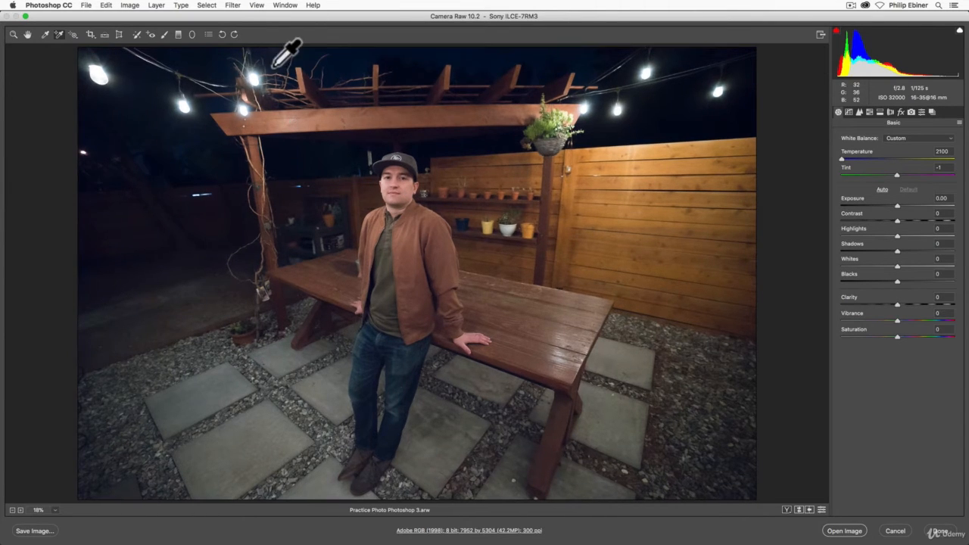
Step: Use the Targeted Adjustment tool on the parametric tone curve to set Shadows to -31, Darks to +23 and Highlights to +26
left_click(74, 33)
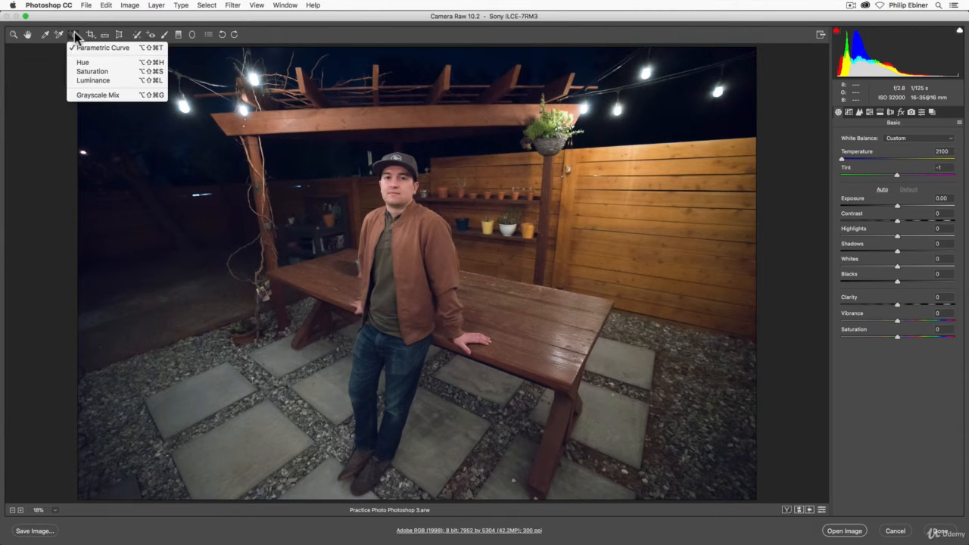
left_click(74, 32)
left_click(73, 34)
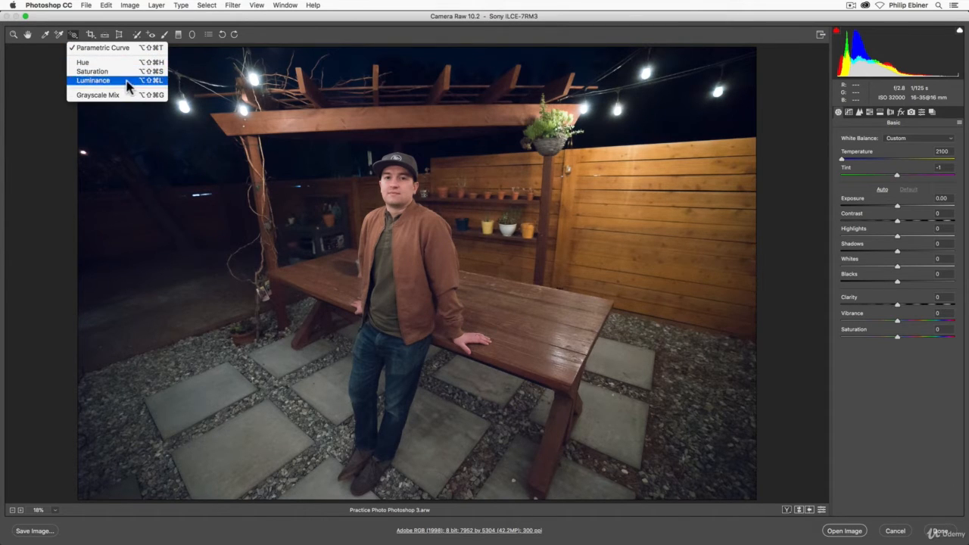
left_click(71, 35)
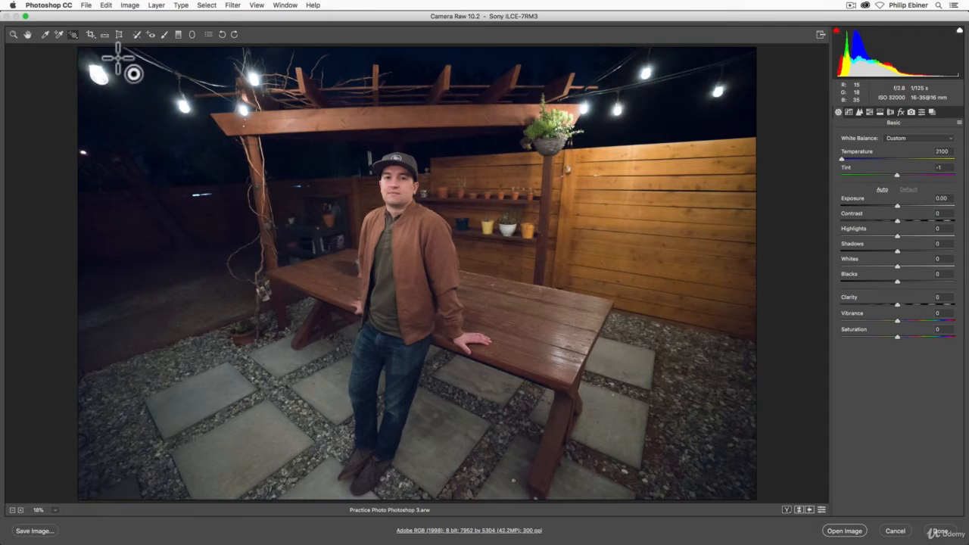
left_click(848, 111)
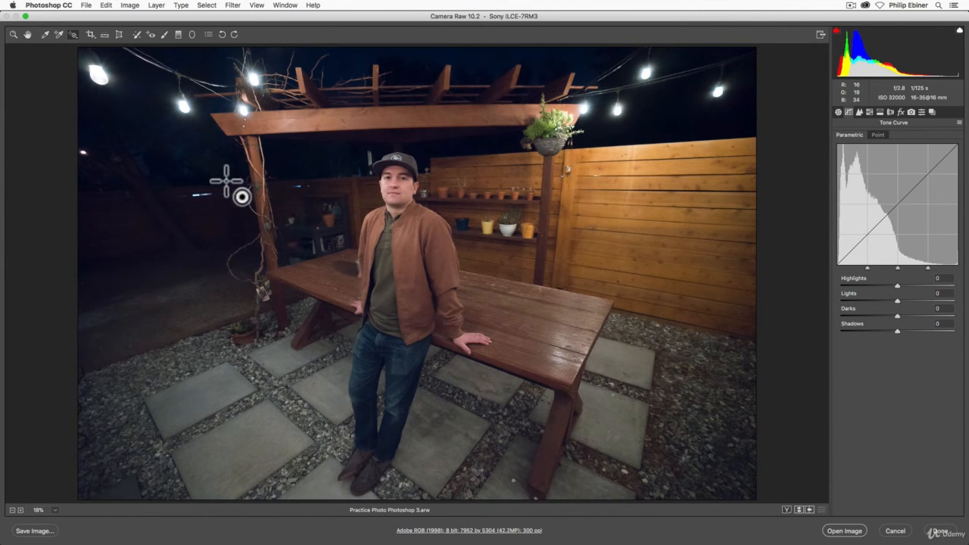
left_click_drag(229, 184, 219, 201)
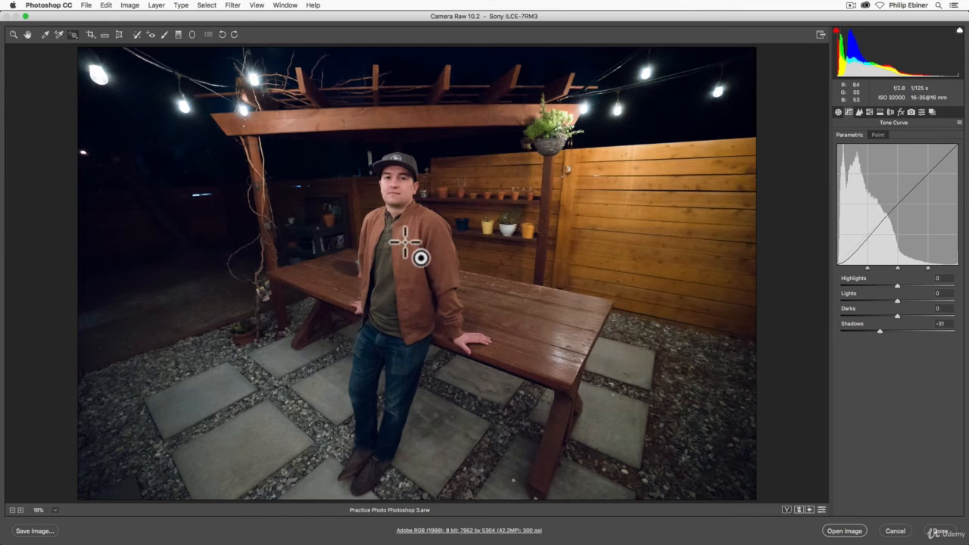
left_click_drag(415, 252, 417, 243)
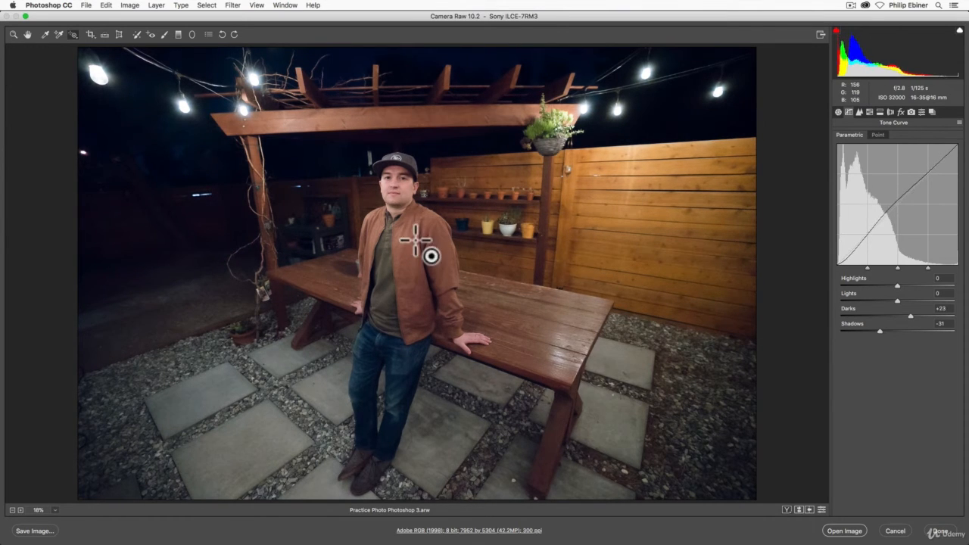
left_click_drag(640, 129, 611, 109)
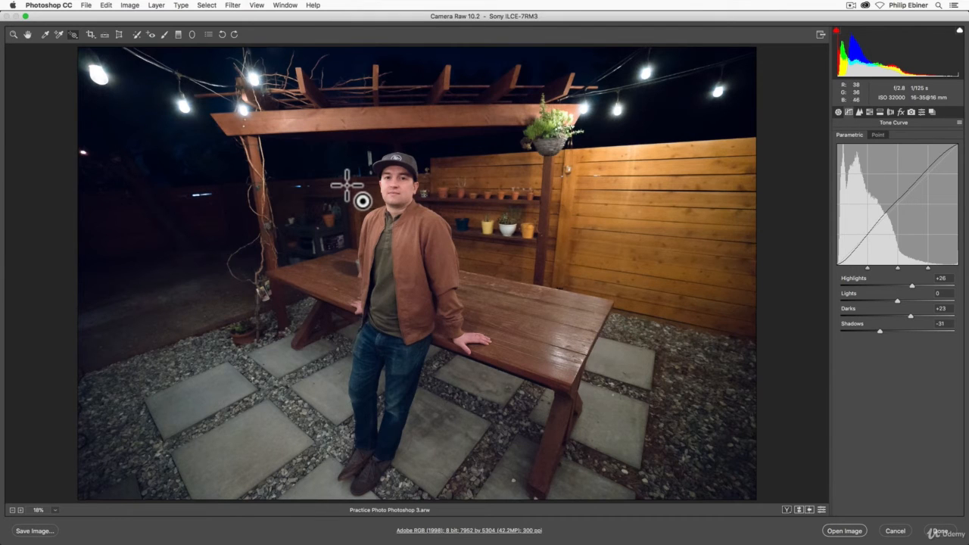
Step: Make targeted Hue adjustments on the hanging plant and wooden fence, ending with Oranges -3, Yellows +11 and Greens +22
left_click(75, 33)
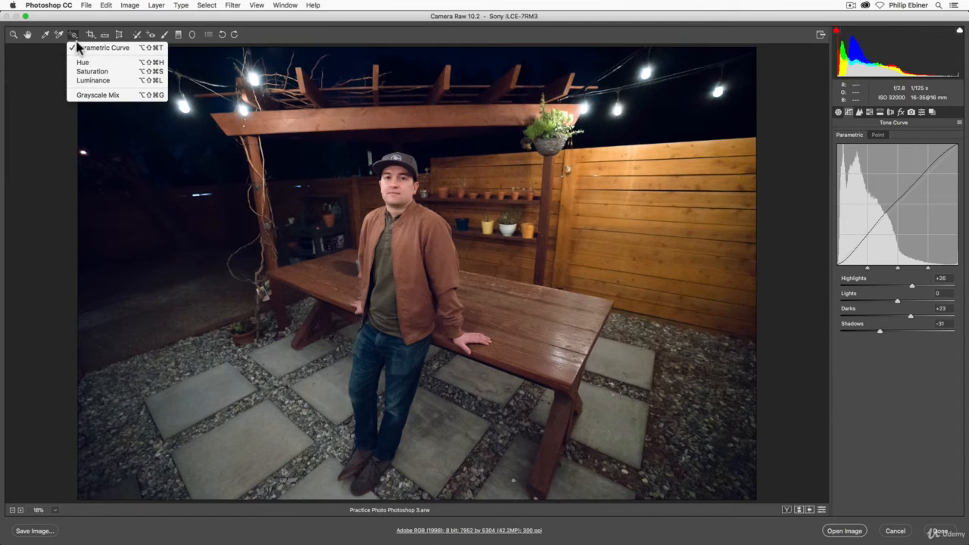
left_click(83, 63)
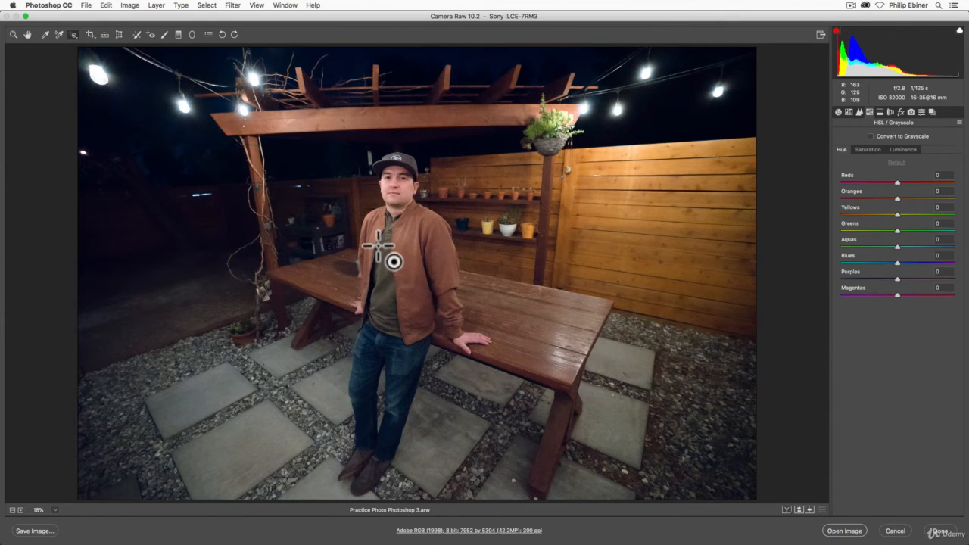
left_click(75, 34)
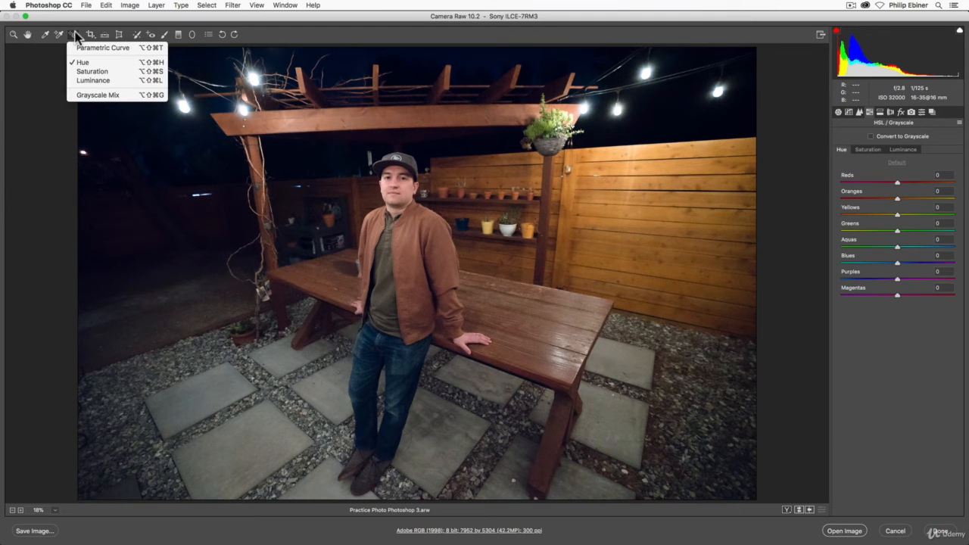
left_click(75, 33)
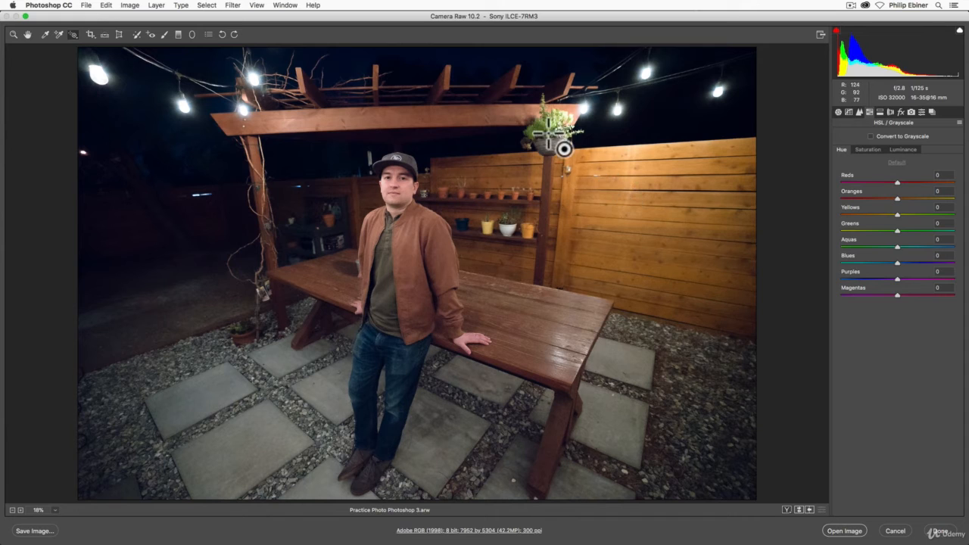
mouse_move(552, 127)
left_mouse_down()
mouse_move(552, 85)
mouse_move(556, 249)
mouse_move(553, 66)
mouse_move(550, 156)
mouse_move(560, 110)
left_mouse_up()
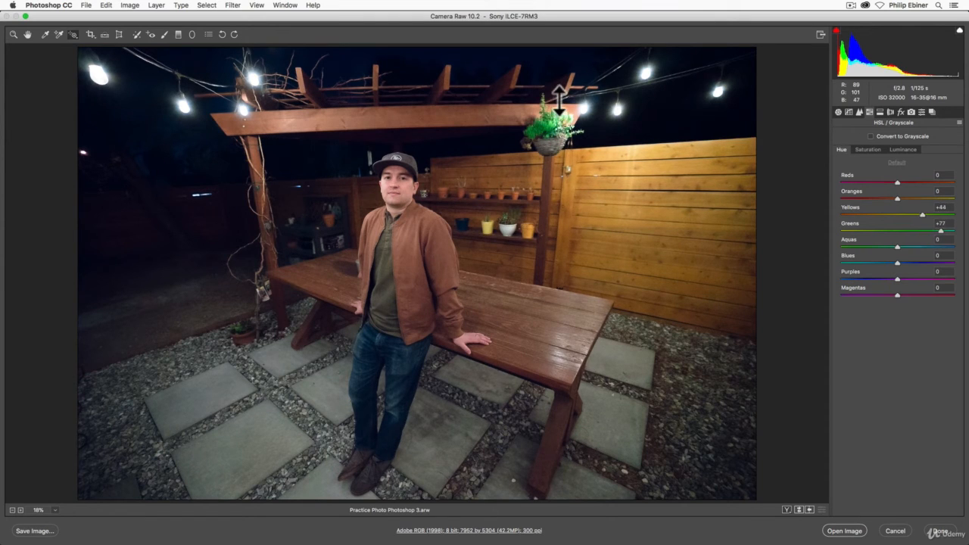
left_click_drag(557, 92, 558, 128)
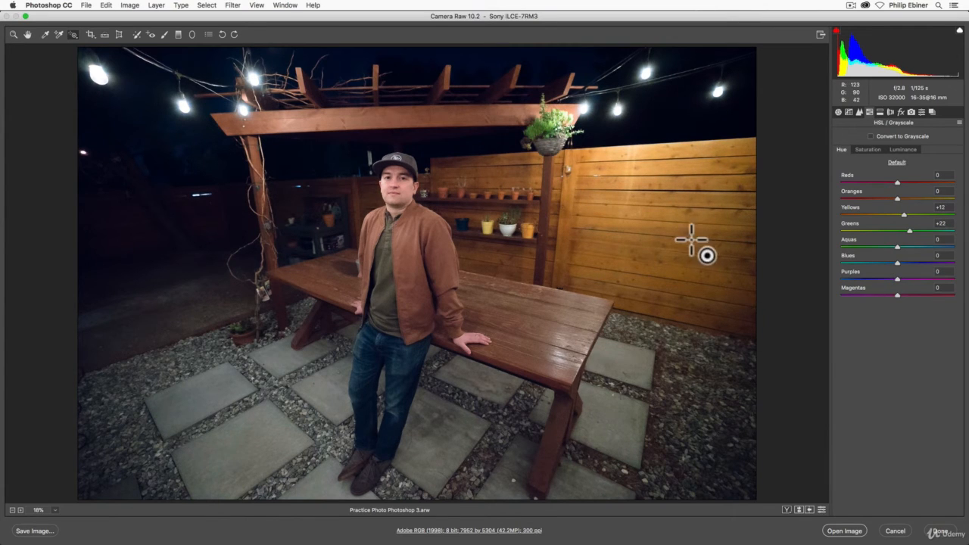
mouse_move(671, 226)
left_mouse_down()
mouse_move(671, 275)
mouse_move(672, 191)
mouse_move(651, 251)
mouse_move(656, 224)
left_mouse_up()
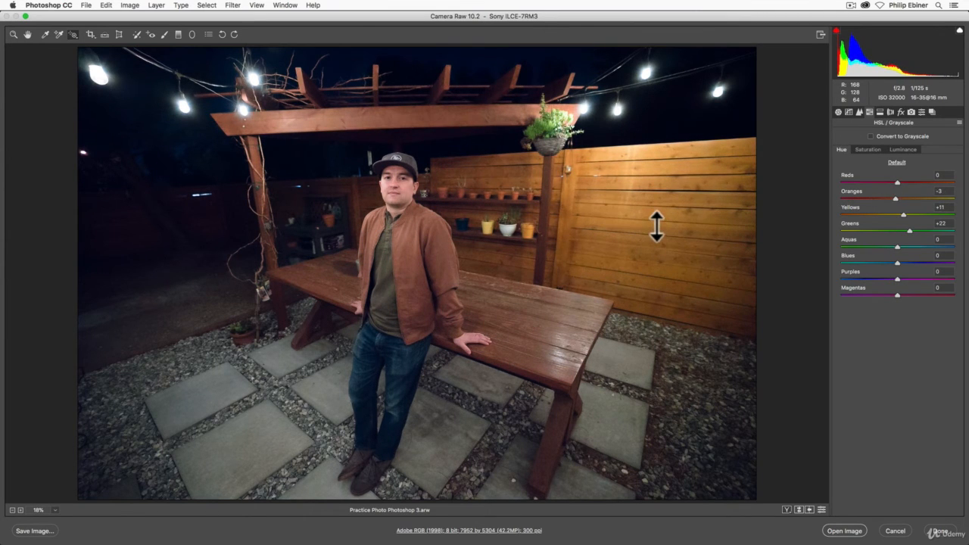
Step: Make targeted Saturation adjustments on the fence and the man, ending with Reds +34, Oranges -39 and Yellows -100
left_click(73, 35)
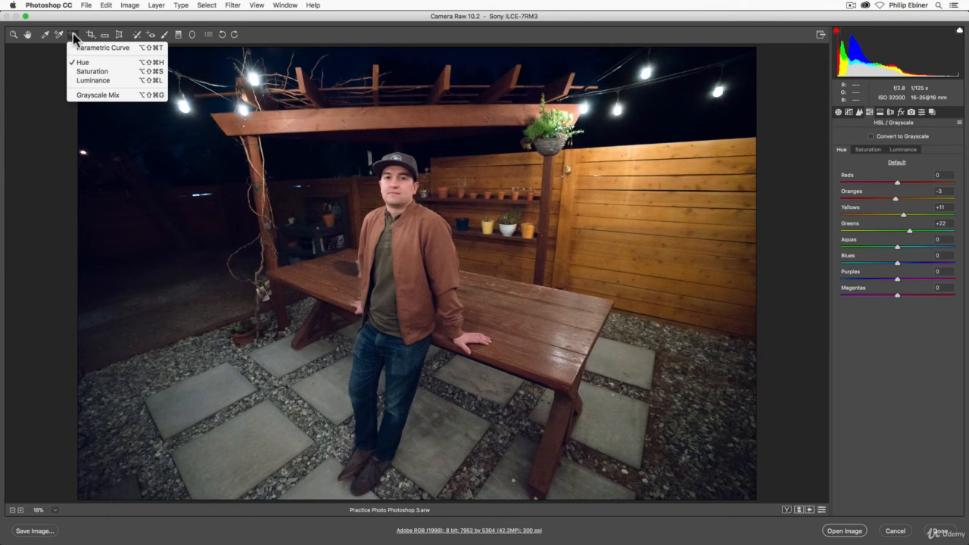
left_click(91, 71)
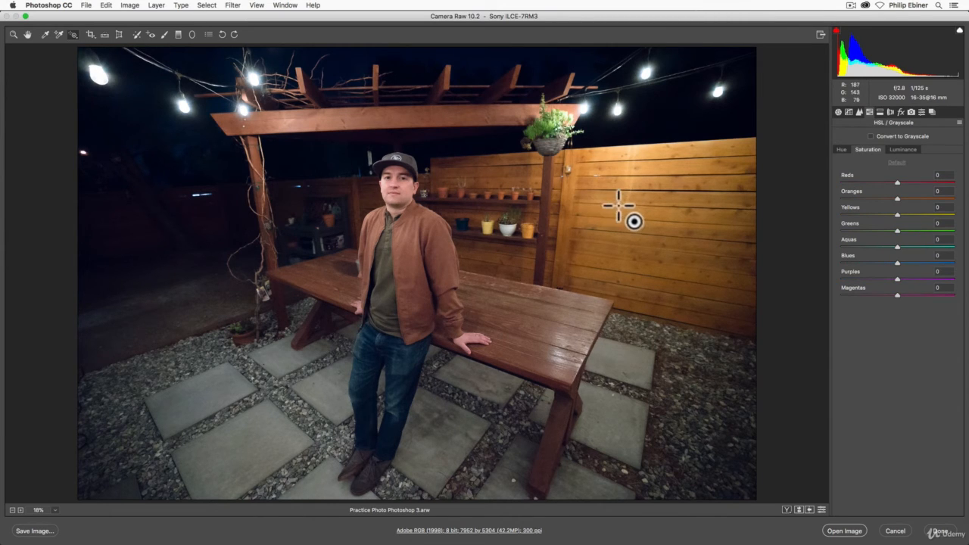
left_click_drag(618, 204, 592, 414)
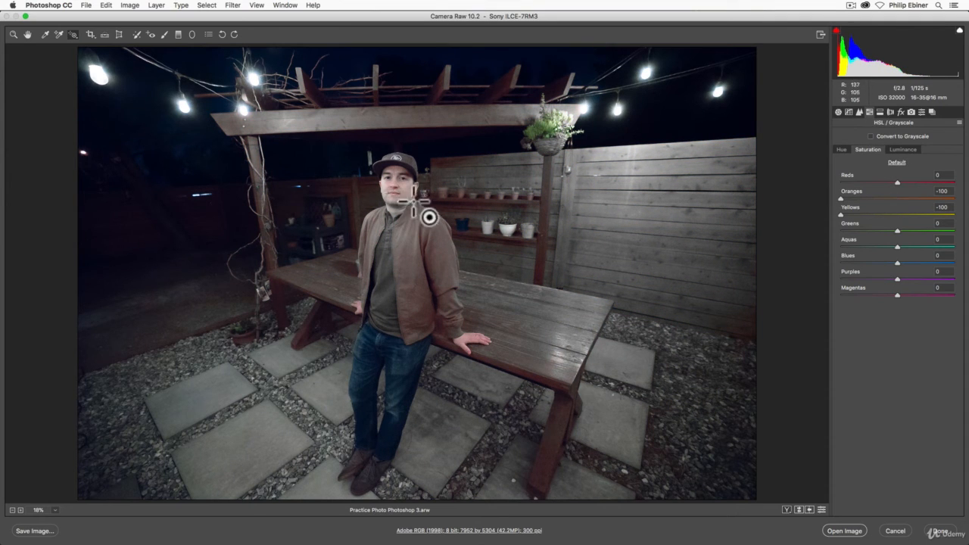
left_click_drag(431, 214, 420, 185)
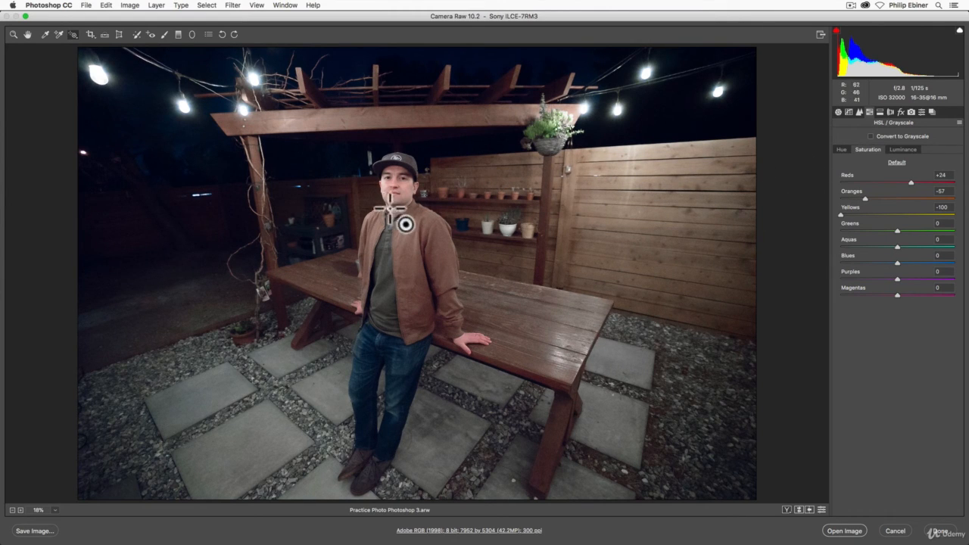
left_click_drag(396, 216, 413, 190)
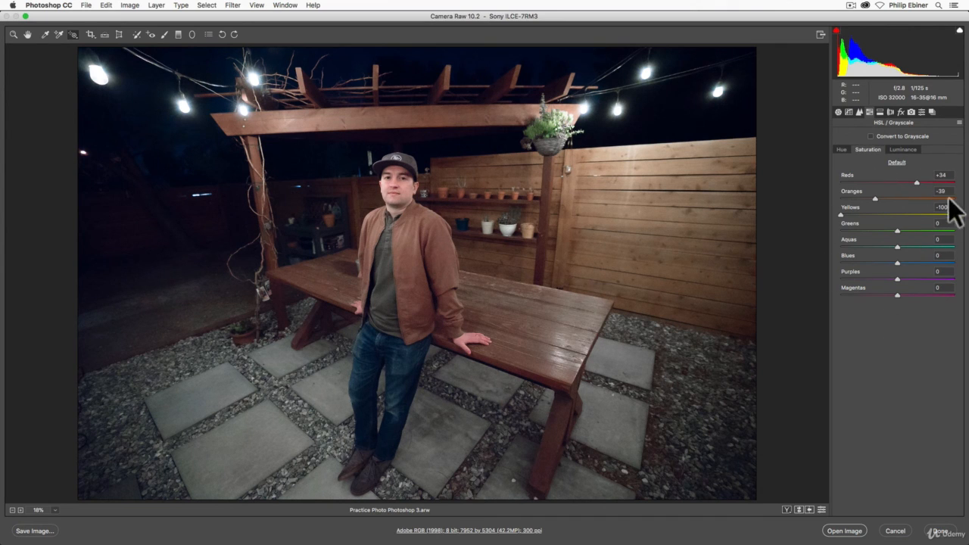
Step: Convert the photo to grayscale with a targeted Grayscale Mix, ending with Reds -32, Oranges +16, Blues -12 and Purples -64
left_click(69, 31)
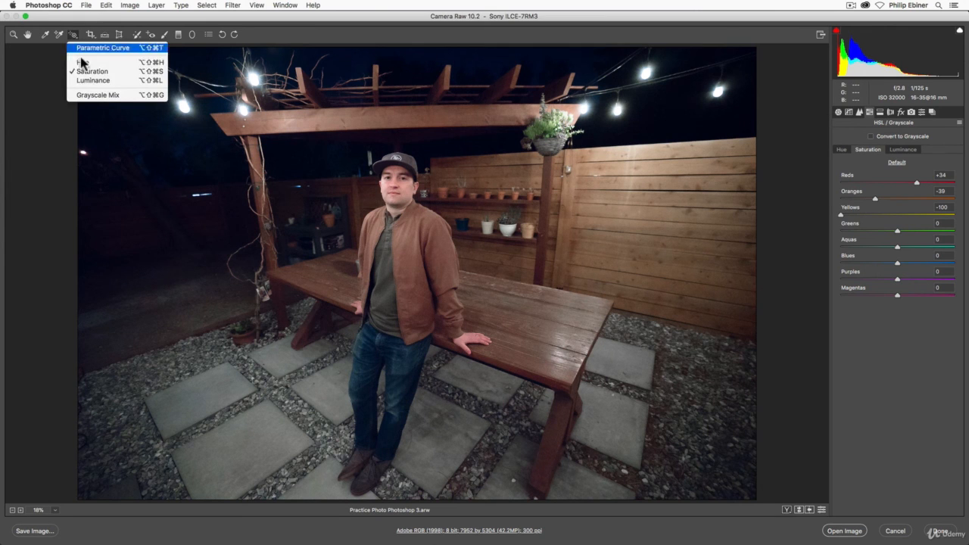
left_click(88, 96)
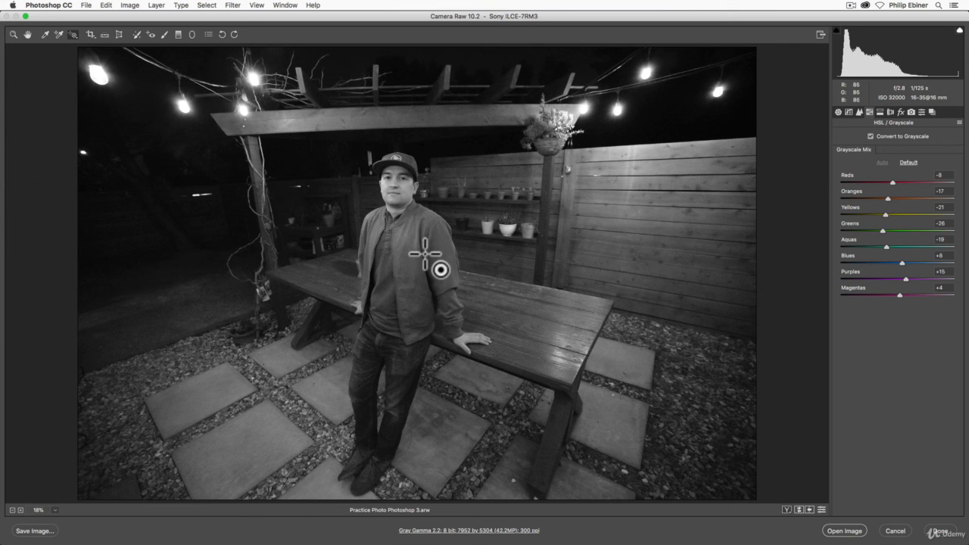
left_click_drag(428, 262, 426, 227)
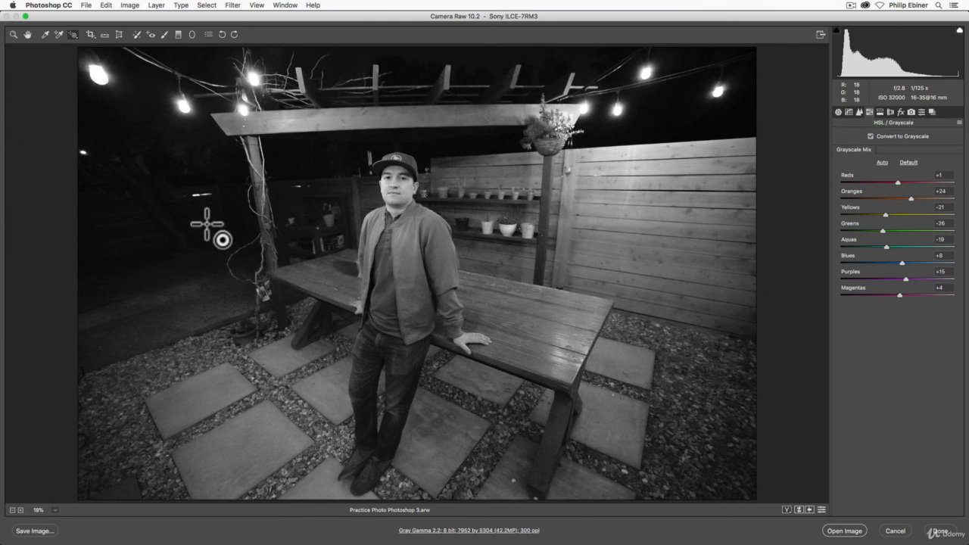
left_click_drag(208, 224, 188, 262)
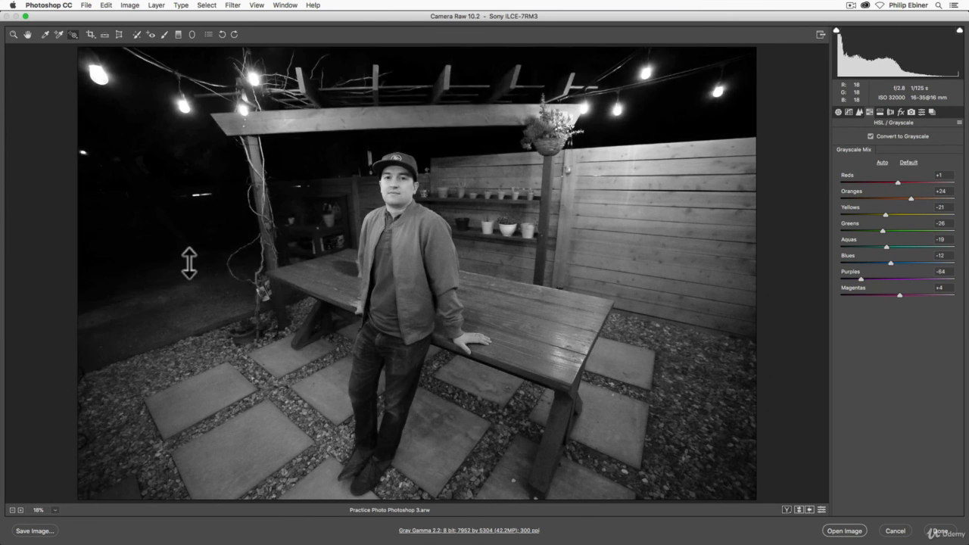
left_click_drag(558, 418, 566, 449)
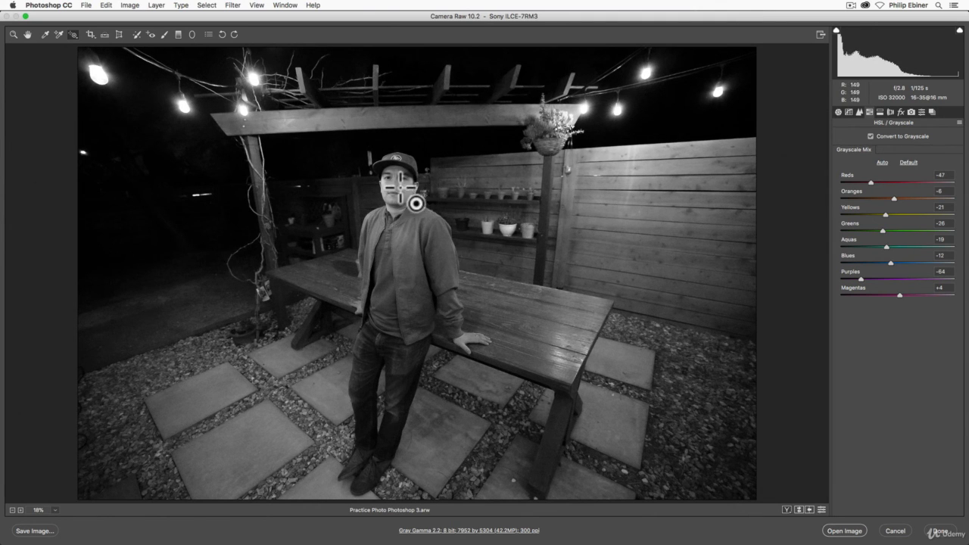
left_click_drag(426, 206, 413, 184)
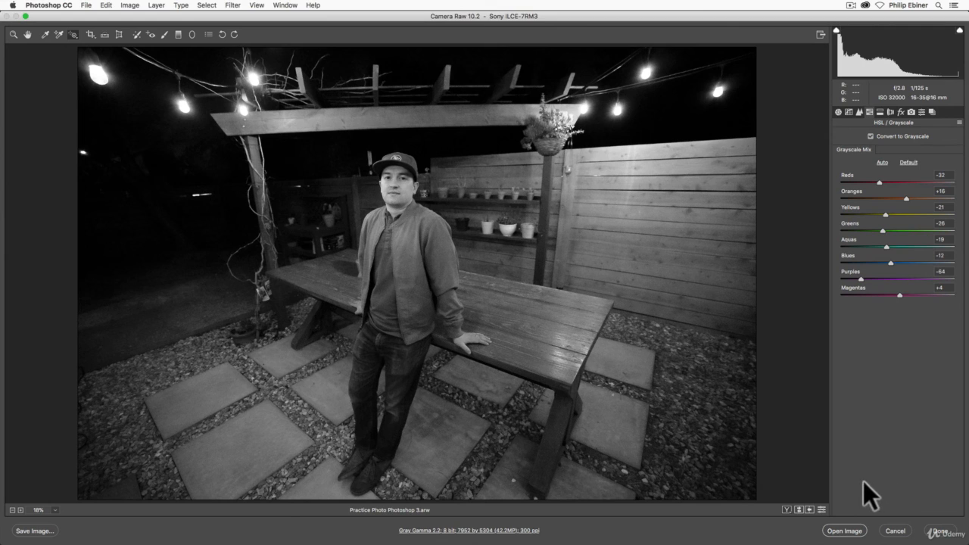